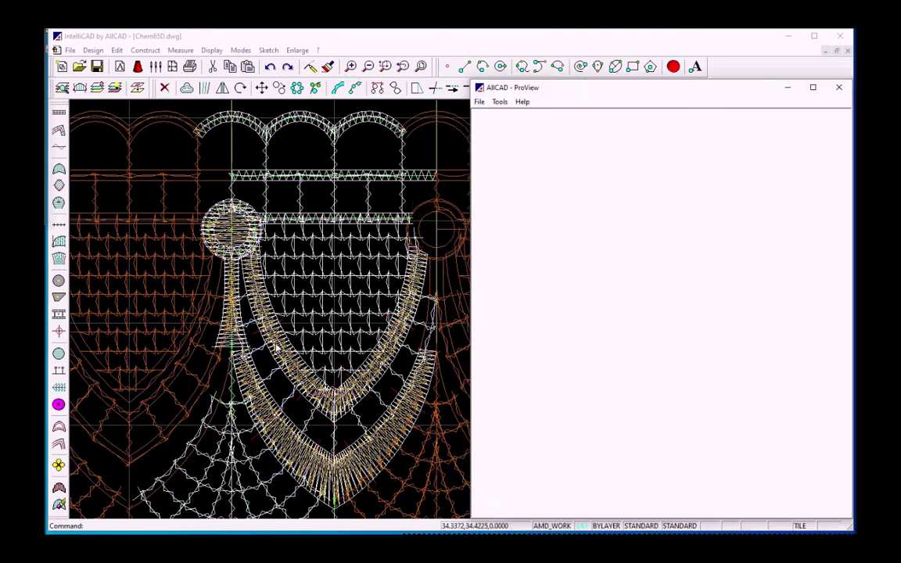
# Render the Chem65D lace design as a stitched preview in the ProView window.
pyautogui.click(327, 67)
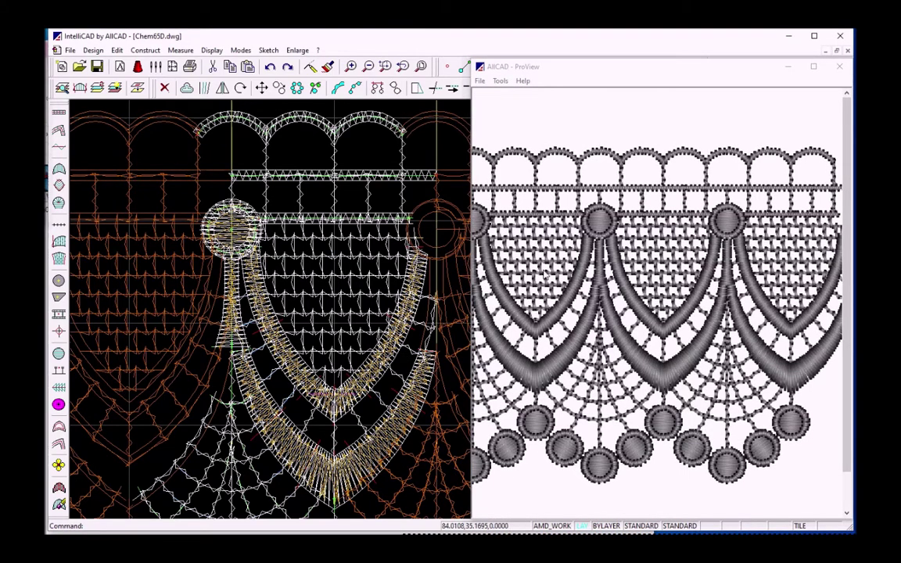
# Set ProView's render quality to 300 DPI and the number of repeats to 5.
pyautogui.click(499, 81)
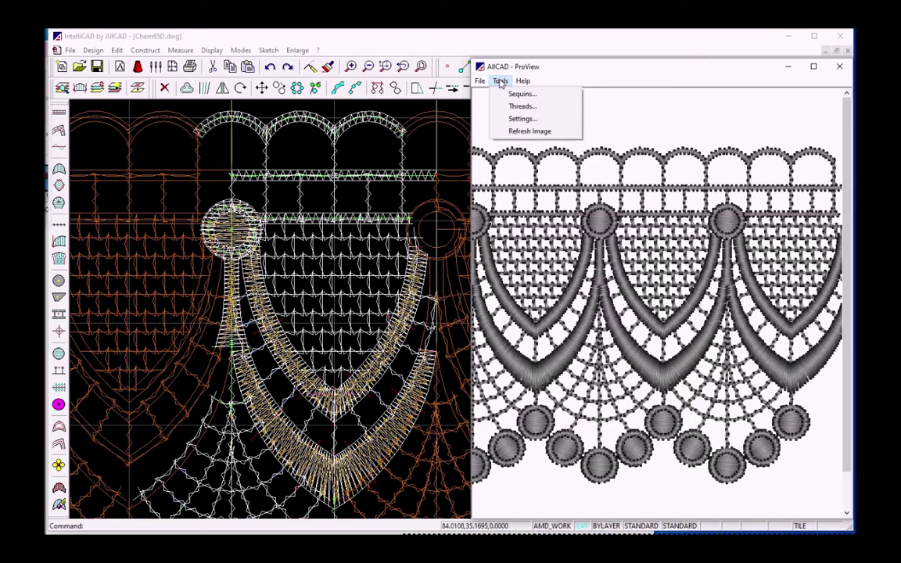
pyautogui.click(515, 121)
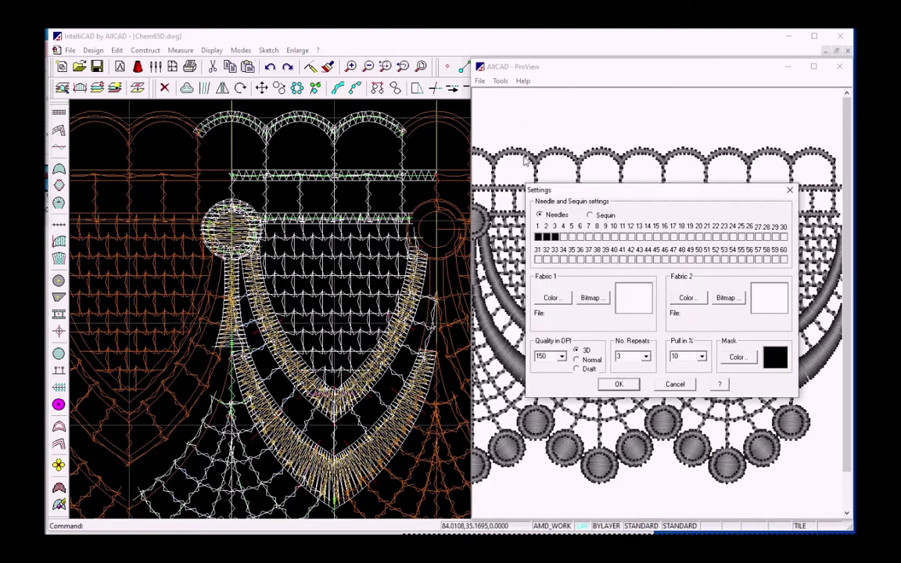
pyautogui.click(562, 359)
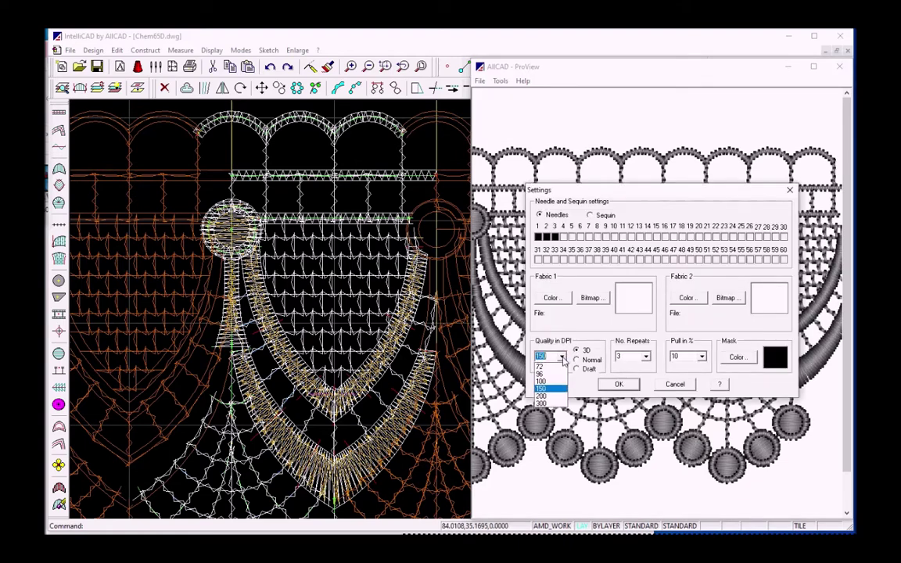
pyautogui.click(552, 402)
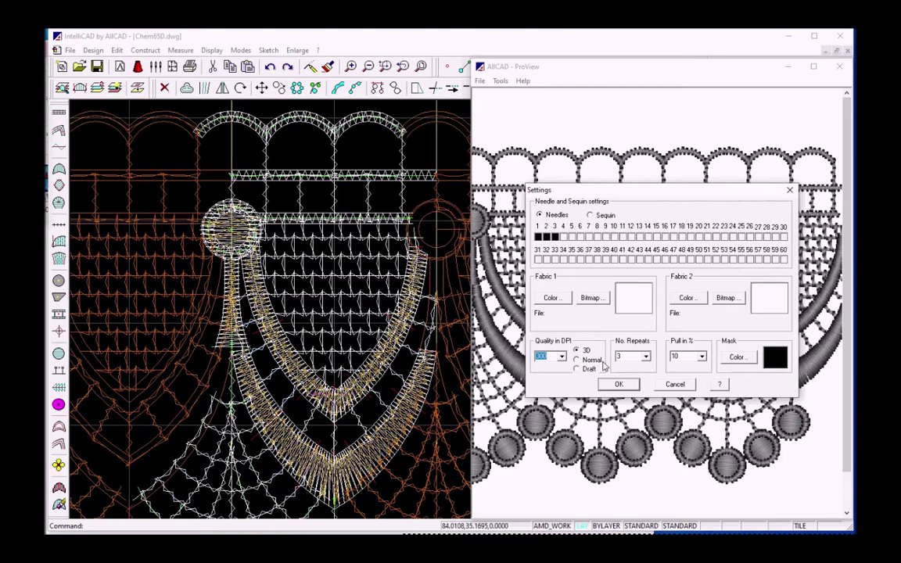
pyautogui.click(645, 357)
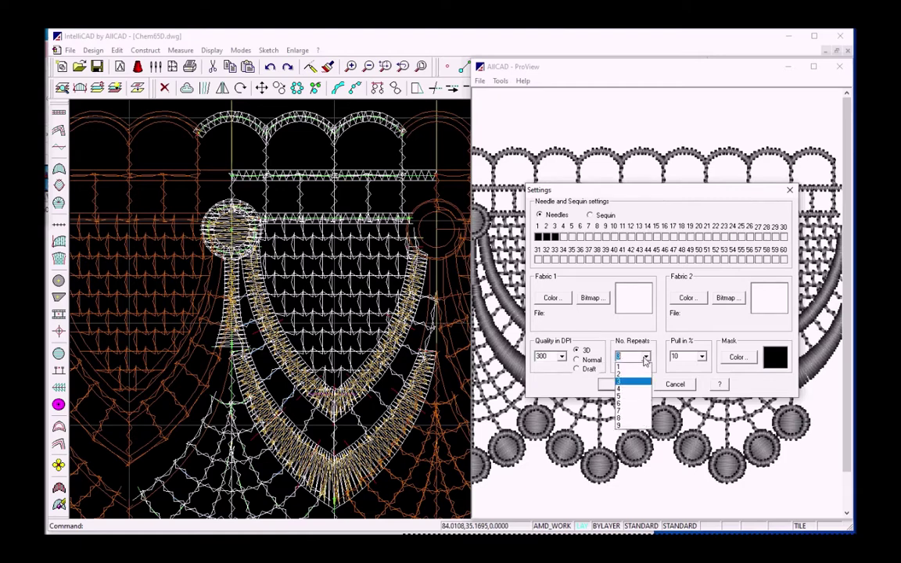
pyautogui.click(634, 397)
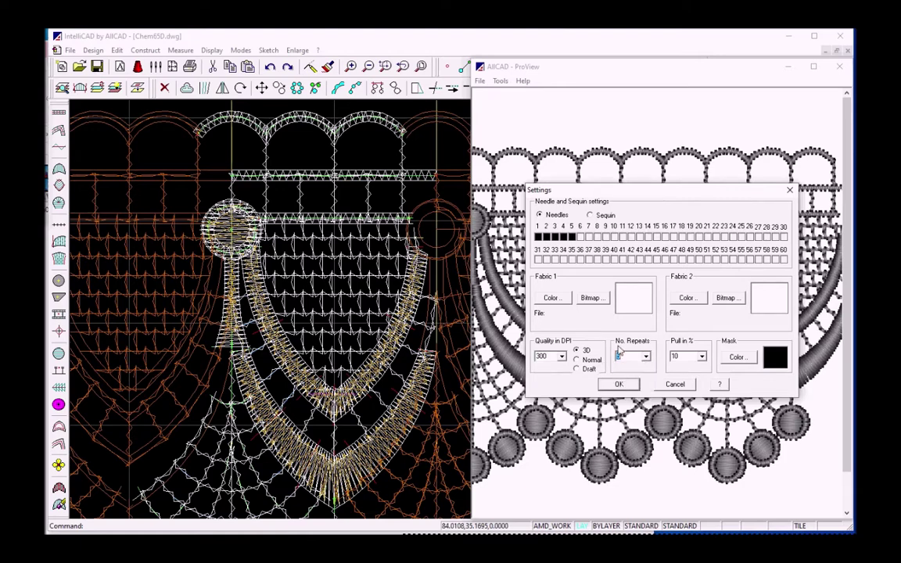
# Make Fabric 1 dark navy and needle 1's thread White, then apply to re-render.
pyautogui.click(551, 298)
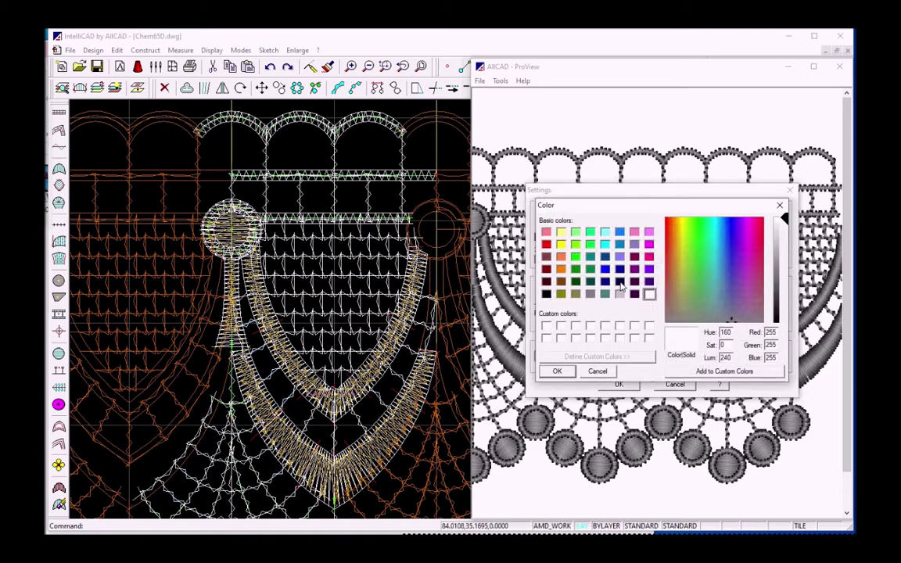
pyautogui.click(619, 283)
pyautogui.click(557, 370)
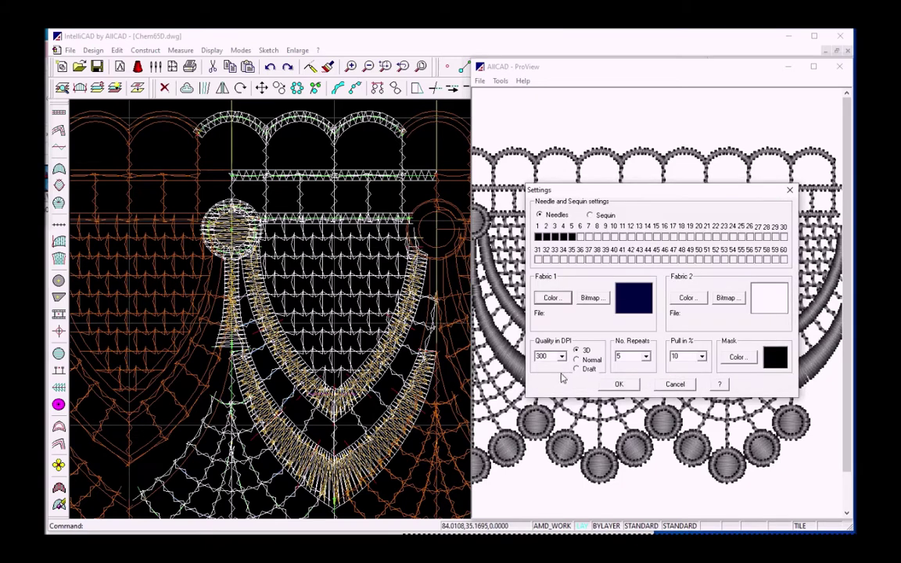
pyautogui.click(538, 237)
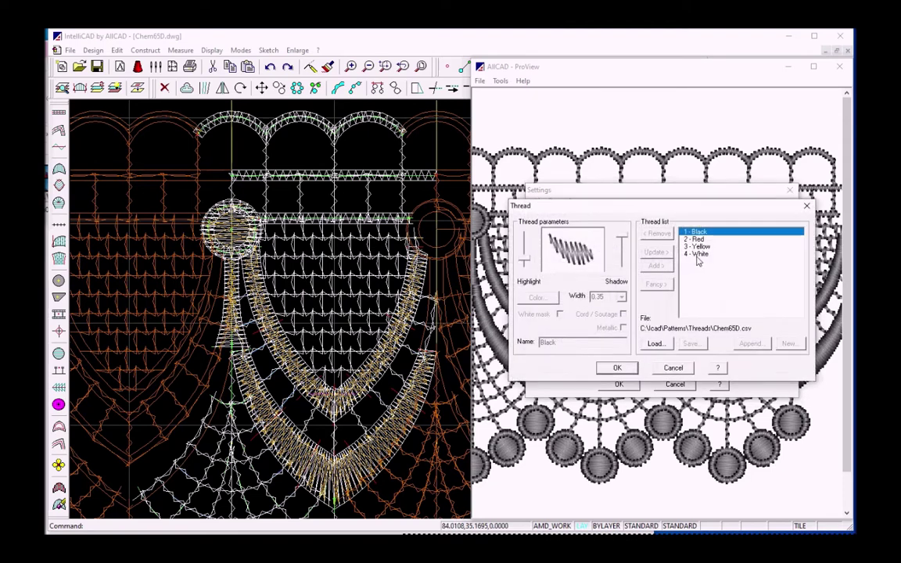
pyautogui.click(698, 254)
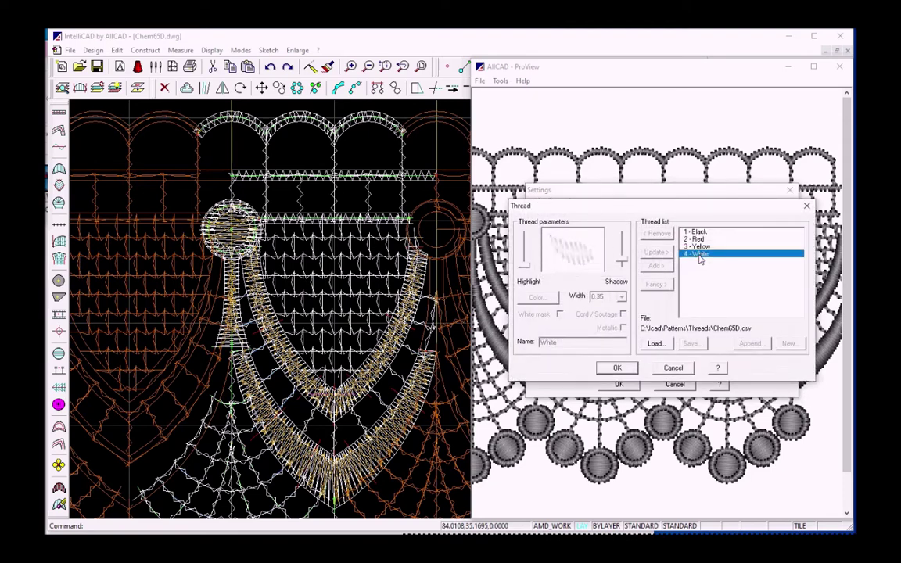
pyautogui.click(619, 368)
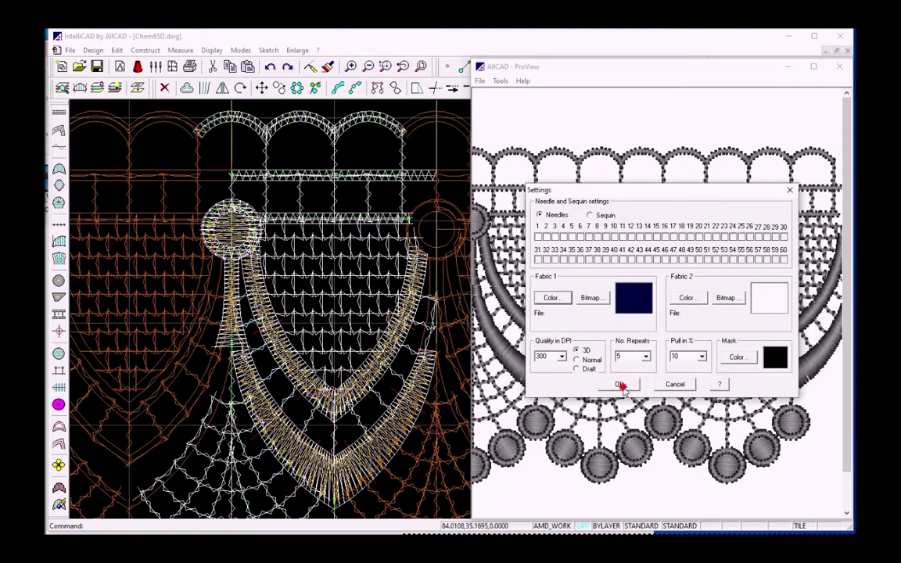
pyautogui.click(620, 384)
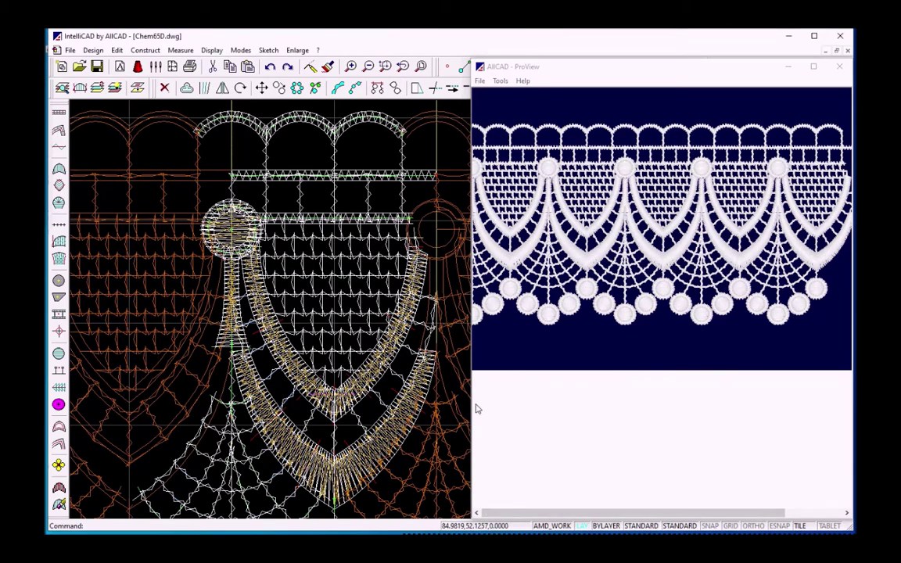
# Widen the ProView window and adjust the 4 - White thread's Shadow shading.
pyautogui.moveTo(473, 407); pyautogui.dragTo(291, 395)
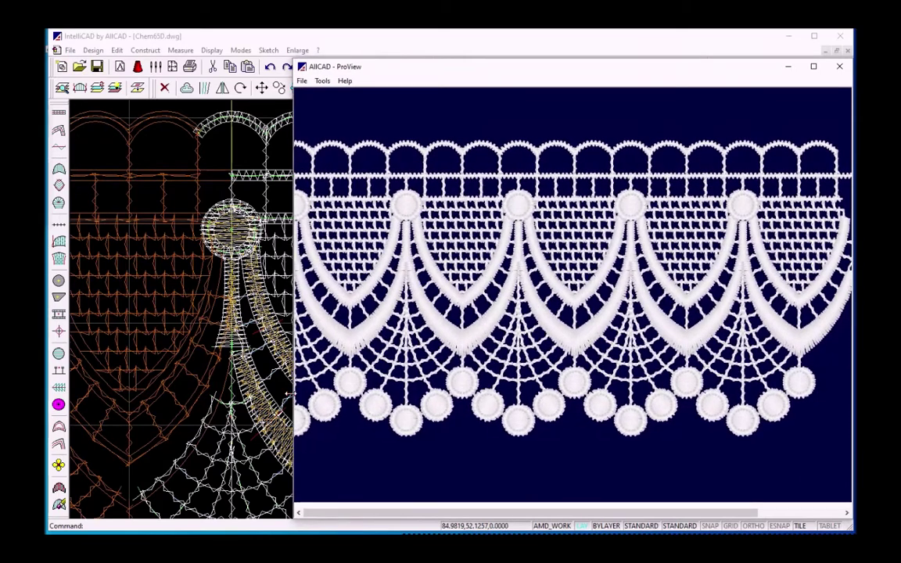
pyautogui.click(322, 81)
pyautogui.click(344, 106)
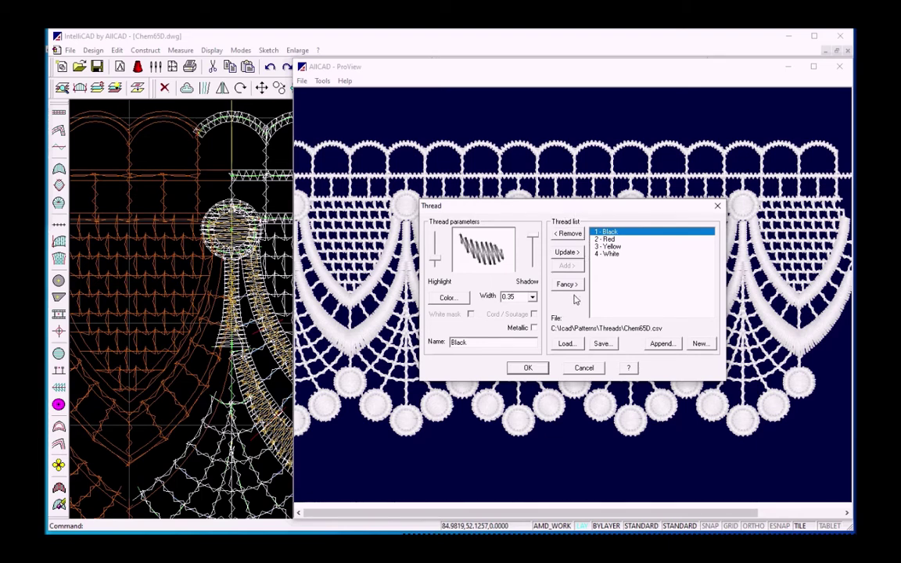
pyautogui.click(611, 255)
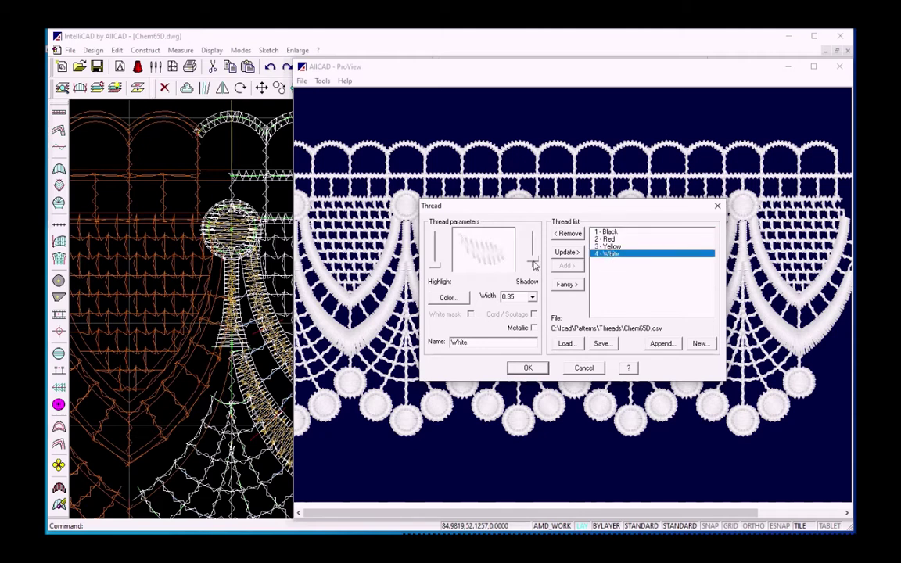
pyautogui.click(532, 263)
pyautogui.press('Return')
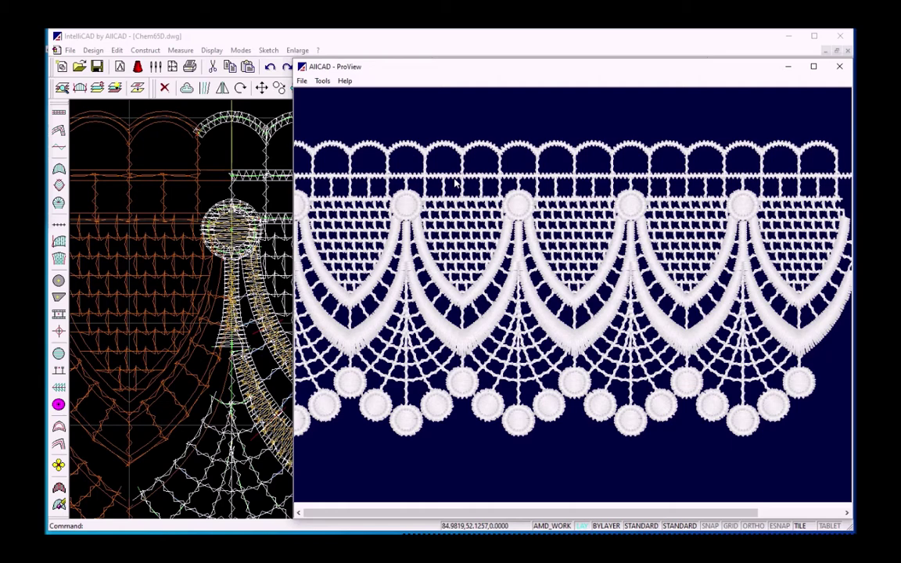
# Refresh the ProView image so the white-on-navy lace redraws with the new shading.
pyautogui.click(322, 81)
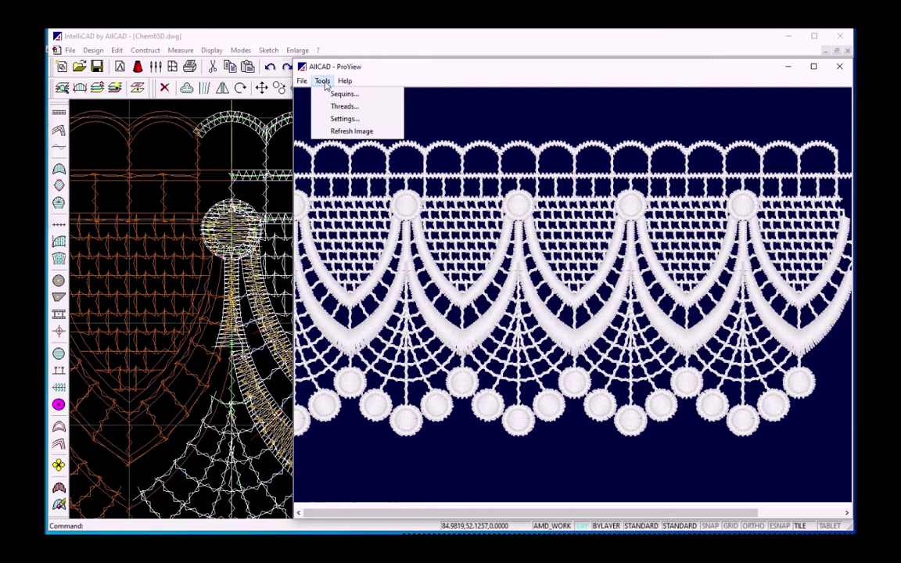
pyautogui.click(344, 131)
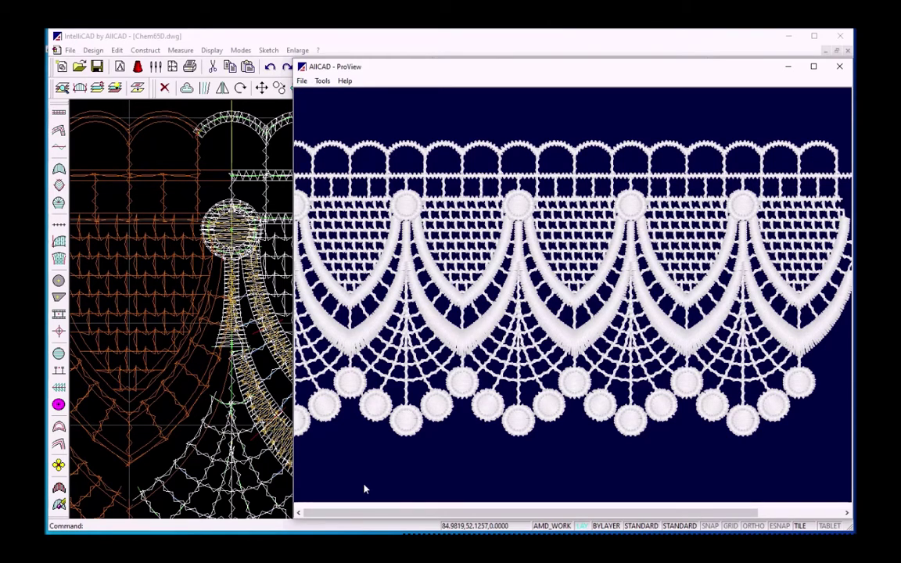
pyautogui.click(322, 81)
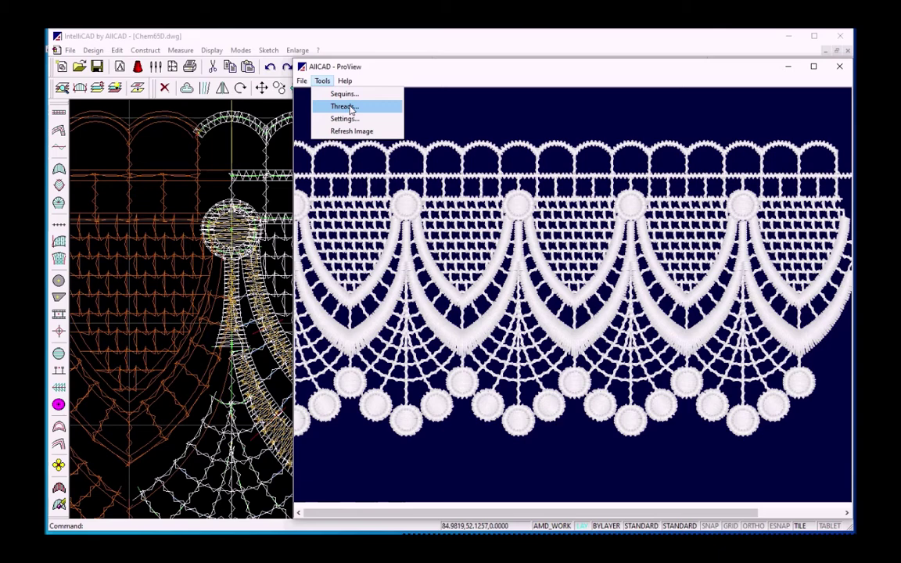
# Load the Setafil 120x2.CSV thread list in ProView's Thread dialog.
pyautogui.click(350, 109)
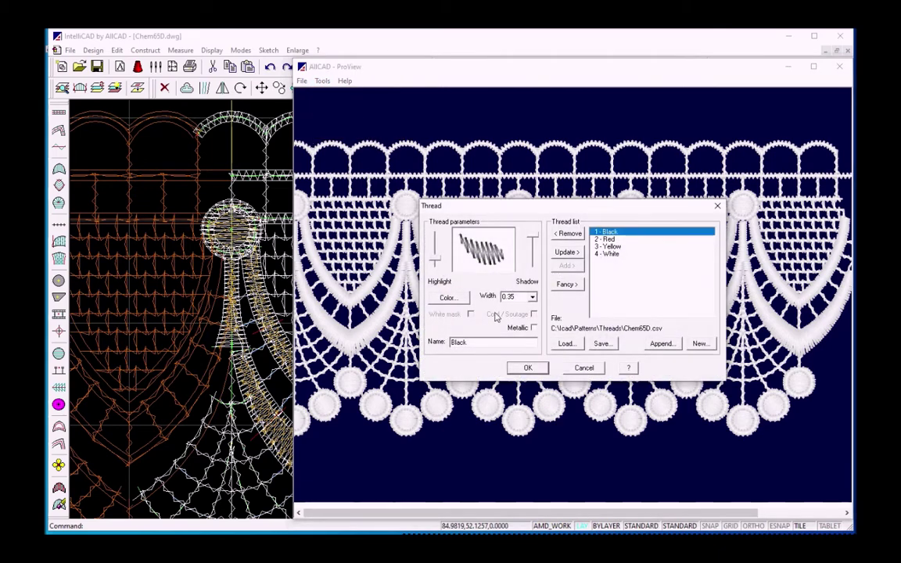
pyautogui.click(662, 345)
pyautogui.moveTo(685, 268); pyautogui.dragTo(682, 284)
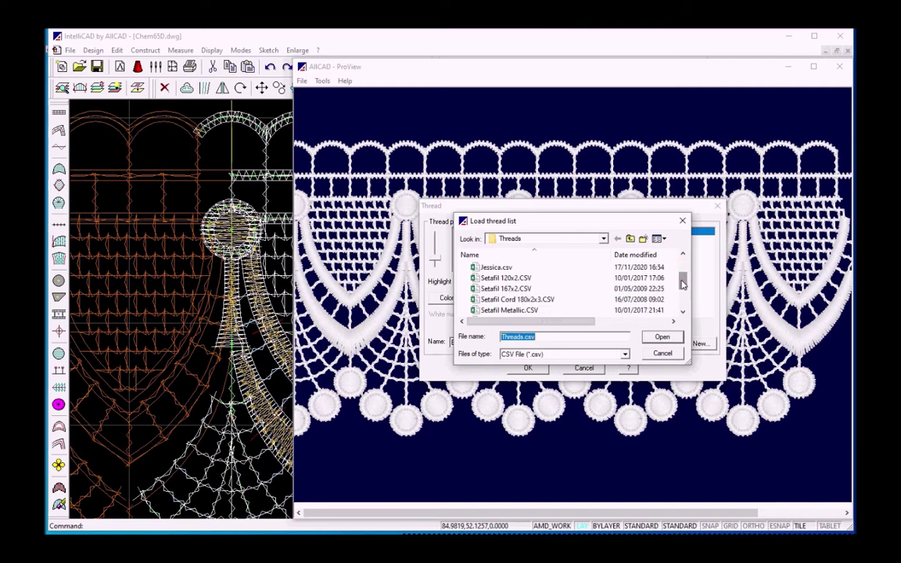
pyautogui.click(529, 280)
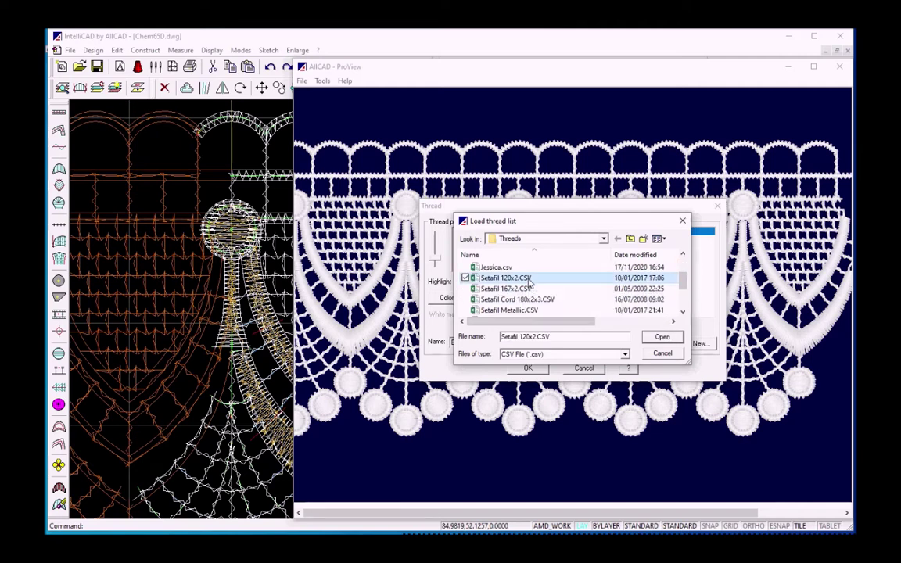
pyautogui.click(662, 337)
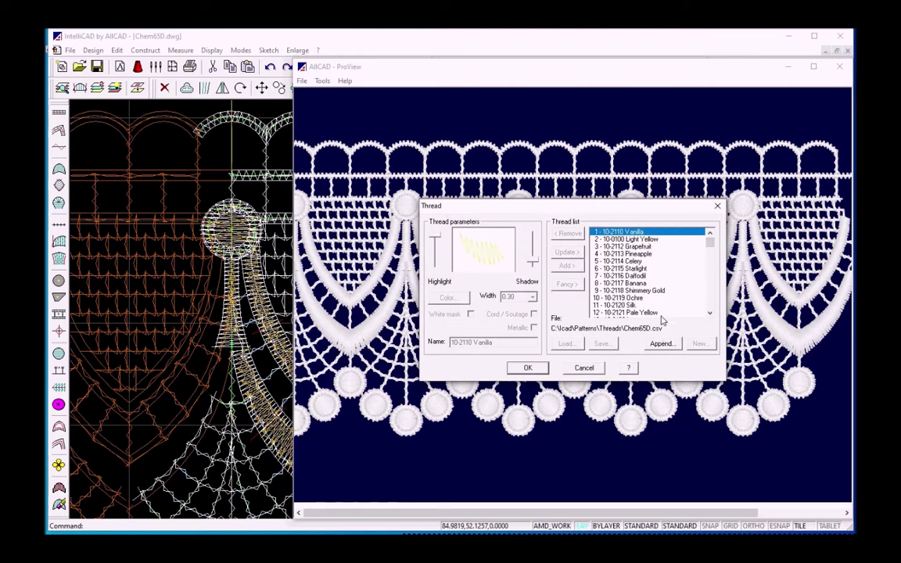
# Pick the 10-2319 Deep Blue catalog thread from the Setafil list.
pyautogui.click(643, 241)
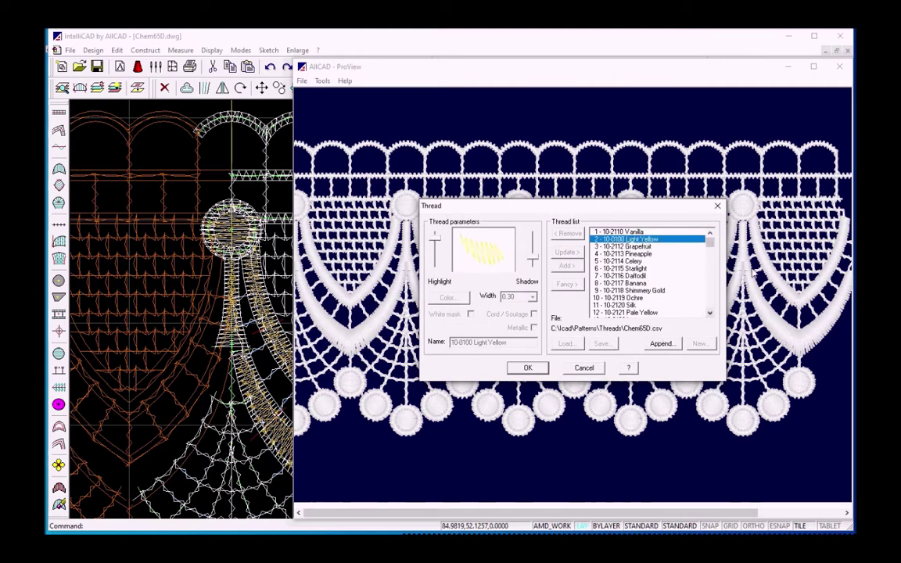
pyautogui.press('Down')
pyautogui.press('Down')
pyautogui.press('Down')
pyautogui.press('Down')
pyautogui.press('Down')
pyautogui.press('Down')
pyautogui.press('Down')
pyautogui.press('Down')
pyautogui.press('Down')
pyautogui.press('Down')
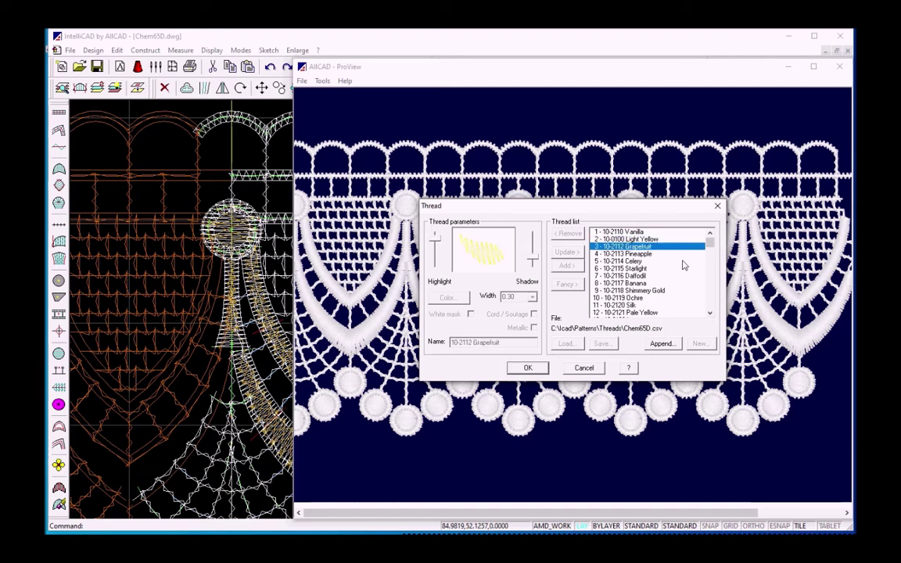
pyautogui.press('Down')
pyautogui.press('Down')
pyautogui.press('Down')
pyautogui.press('Down')
pyautogui.press('Down')
pyautogui.press('Down')
pyautogui.press('Down')
pyautogui.press('Down')
pyautogui.press('Down')
pyautogui.press('Down')
pyautogui.press('Down')
pyautogui.press('Down')
pyautogui.press('Down')
pyautogui.press('Down')
pyautogui.press('Down')
pyautogui.press('Down')
pyautogui.press('Down')
pyautogui.press('Down')
pyautogui.press('Down')
pyautogui.press('Down')
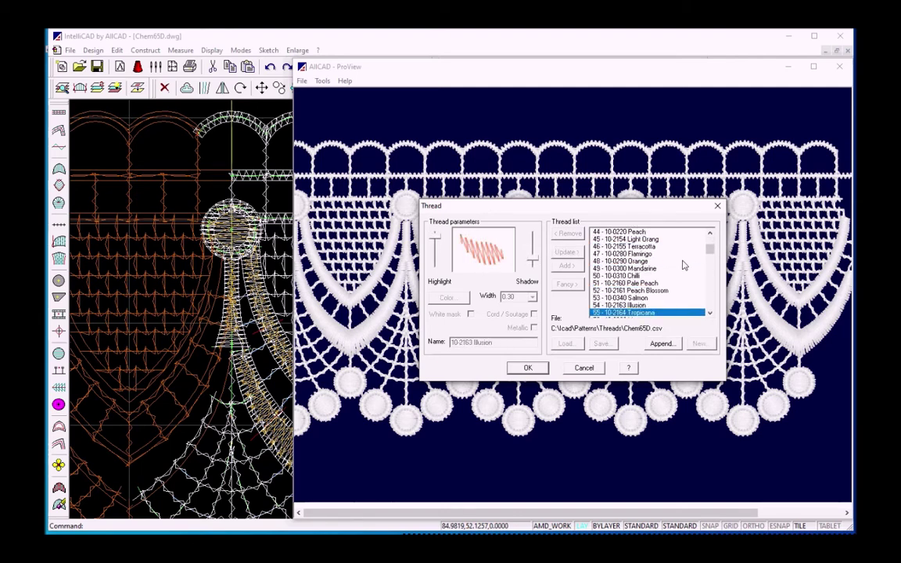
pyautogui.press('Down')
pyautogui.press('Down')
pyautogui.press('Down')
pyautogui.press('Down')
pyautogui.press('Down')
pyautogui.press('Down')
pyautogui.press('Down')
pyautogui.press('Down')
pyautogui.press('Down')
pyautogui.press('Down')
pyautogui.press('Down')
pyautogui.press('Down')
pyautogui.press('Down')
pyautogui.press('Down')
pyautogui.press('Down')
pyautogui.press('Down')
pyautogui.press('Down')
pyautogui.press('Down')
pyautogui.press('Down')
pyautogui.press('Down')
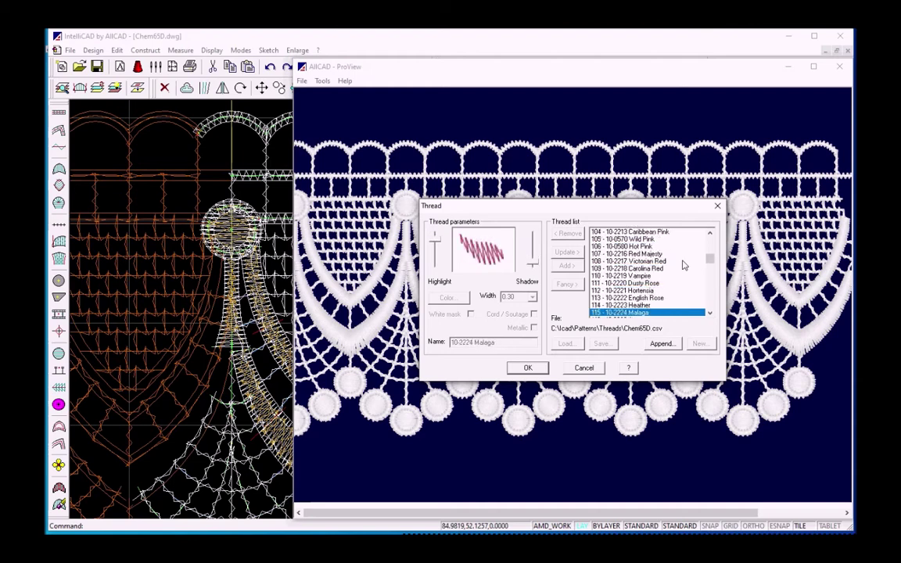
pyautogui.press('Down')
pyautogui.press('Down')
pyautogui.press('Down')
pyautogui.press('Down')
pyautogui.press('Down')
pyautogui.press('Down')
pyautogui.press('Down')
pyautogui.press('Down')
pyautogui.press('Down')
pyautogui.press('Down')
pyautogui.press('Down')
pyautogui.press('Down')
pyautogui.press('Down')
pyautogui.press('Down')
pyautogui.press('Down')
pyautogui.press('Down')
pyautogui.press('Down')
pyautogui.press('Down')
pyautogui.press('Down')
pyautogui.press('Down')
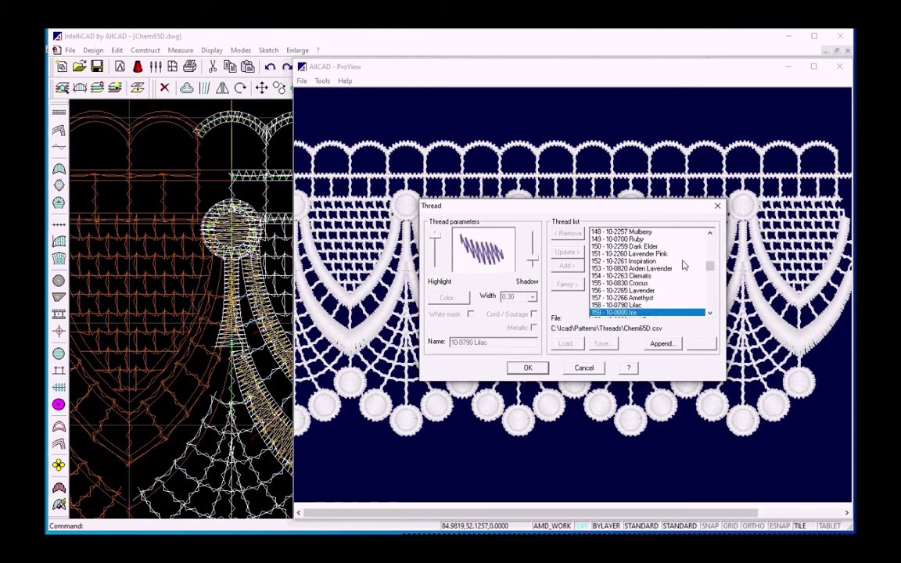
pyautogui.press('Down')
pyautogui.press('Down')
pyautogui.press('Down')
pyautogui.press('Down')
pyautogui.press('Down')
pyautogui.press('Down')
pyautogui.press('Down')
pyautogui.press('Down')
pyautogui.press('Down')
pyautogui.press('Down')
pyautogui.press('Down')
pyautogui.press('Down')
pyautogui.press('Down')
pyautogui.press('Down')
pyautogui.press('Down')
pyautogui.press('Down')
pyautogui.press('Down')
pyautogui.press('Down')
pyautogui.press('Down')
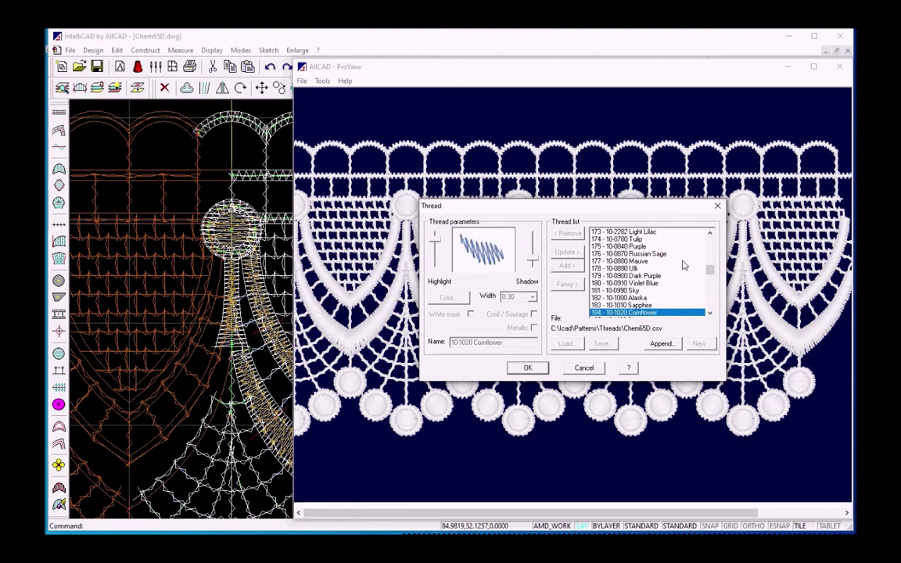
pyautogui.press('Down')
pyautogui.press('Down')
pyautogui.press('Down')
pyautogui.press('Down')
pyautogui.press('Down')
pyautogui.press('Down')
pyautogui.press('Down')
pyautogui.press('Down')
pyautogui.press('Down')
pyautogui.press('Down')
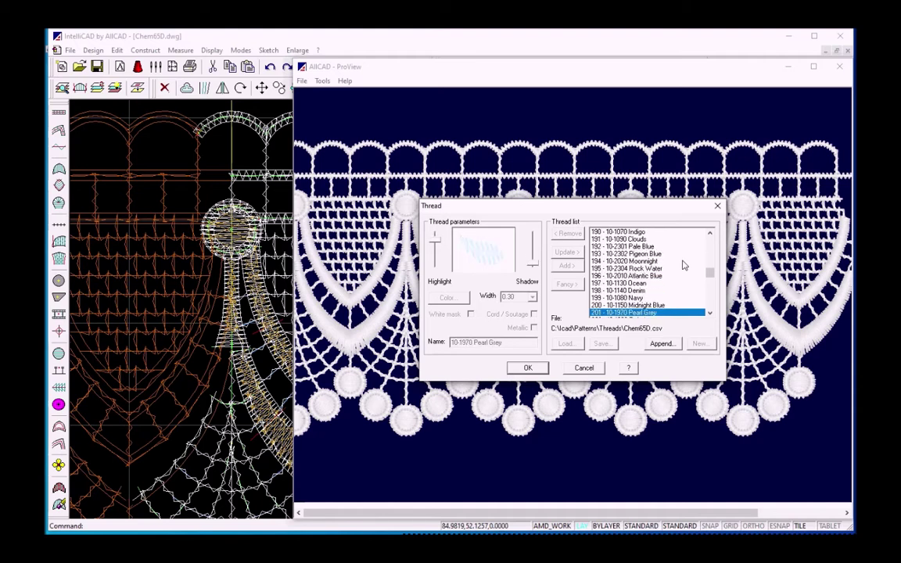
pyautogui.press('Down')
pyautogui.press('Down')
pyautogui.press('Down')
pyautogui.press('Down')
pyautogui.press('Down')
pyautogui.press('Down')
pyautogui.press('Down')
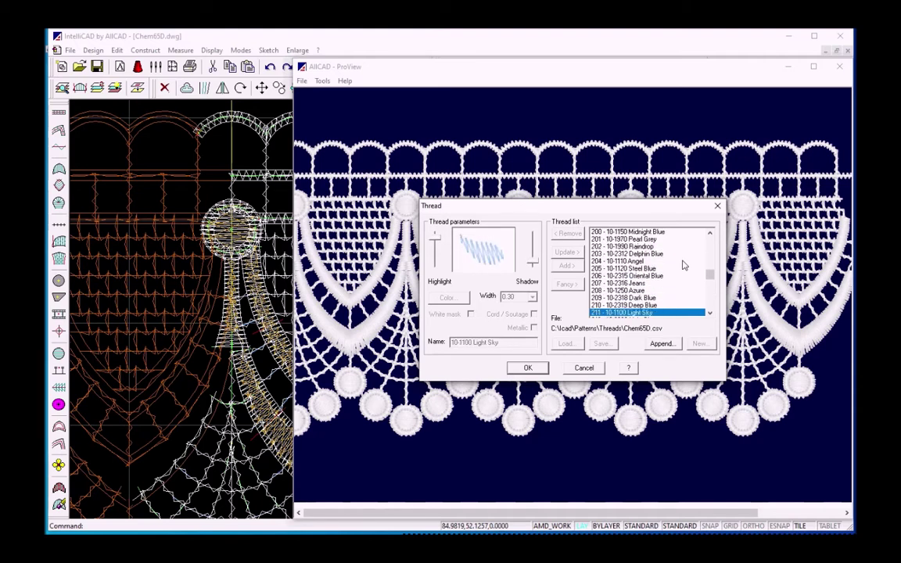
pyautogui.click(671, 307)
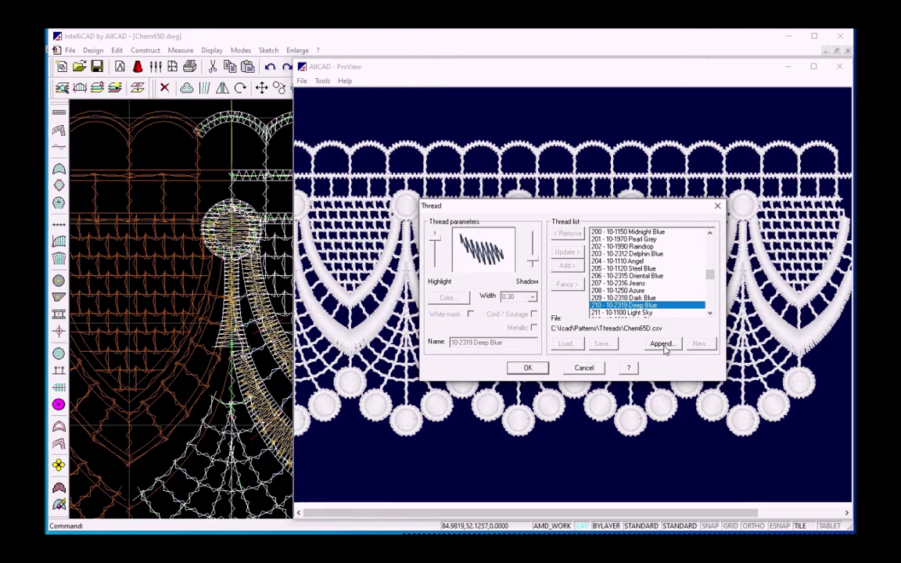
# Append 10-2319 Deep Blue to the design's threads and set its width to 0.40.
pyautogui.click(528, 369)
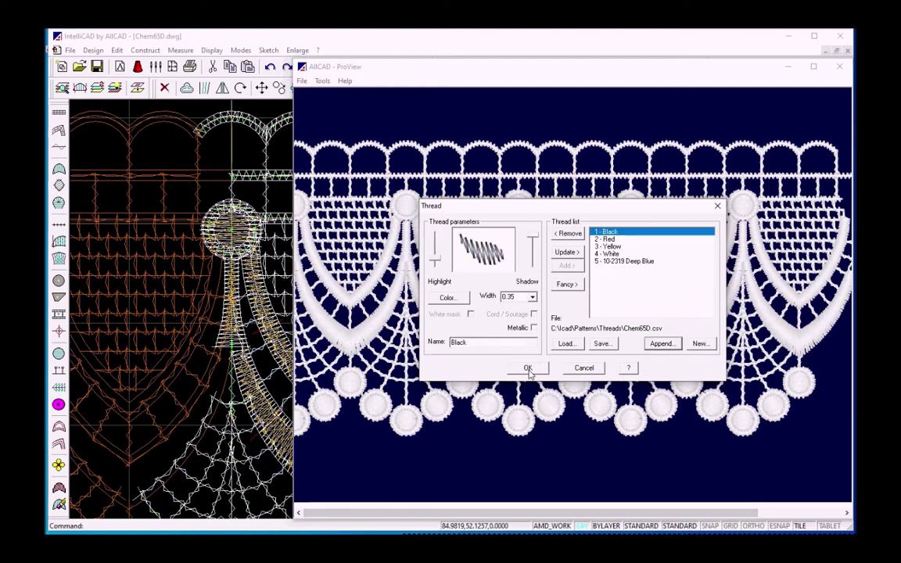
pyautogui.click(614, 261)
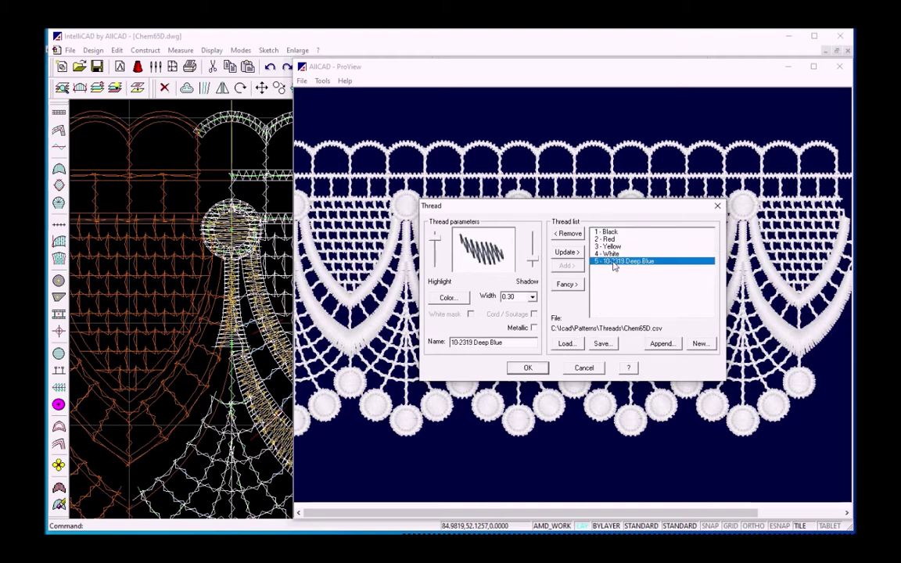
pyautogui.click(533, 298)
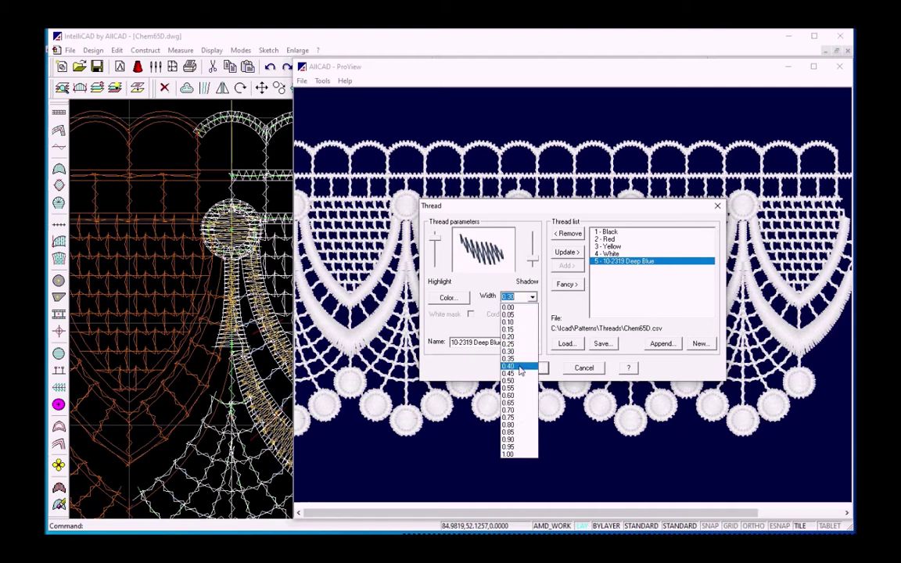
pyautogui.click(520, 368)
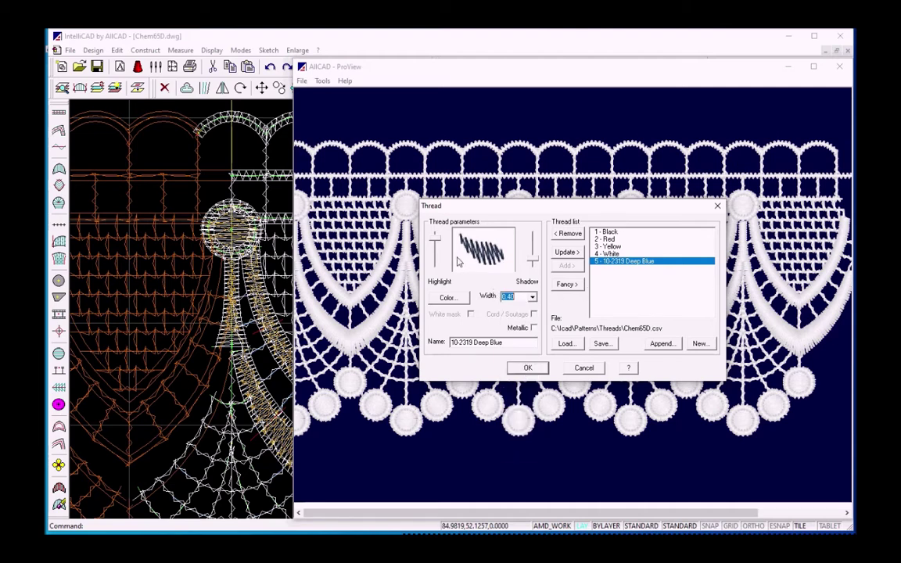
# Lower the Deep Blue thread's highlight, update it, and close the Thread dialog.
pyautogui.click(436, 242)
pyautogui.moveTo(436, 241); pyautogui.dragTo(436, 251)
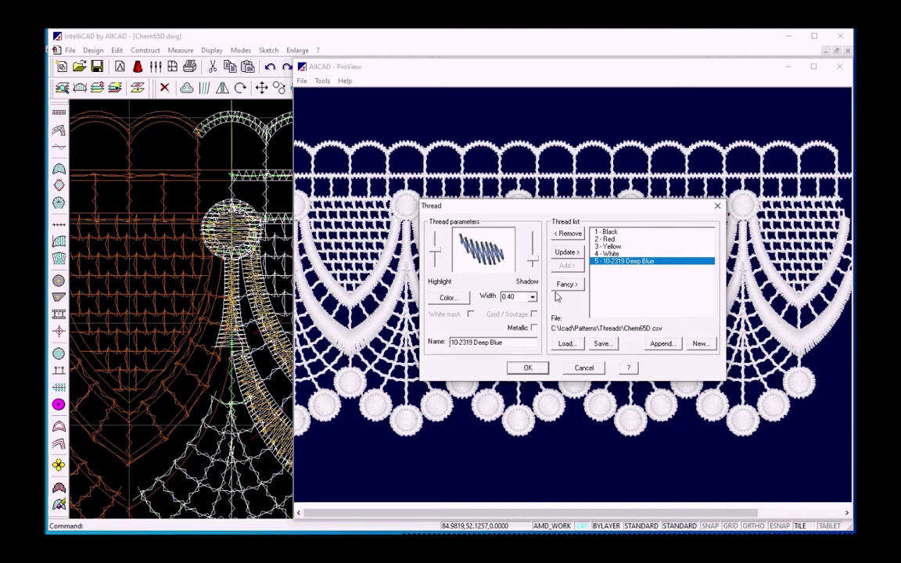
pyautogui.click(568, 253)
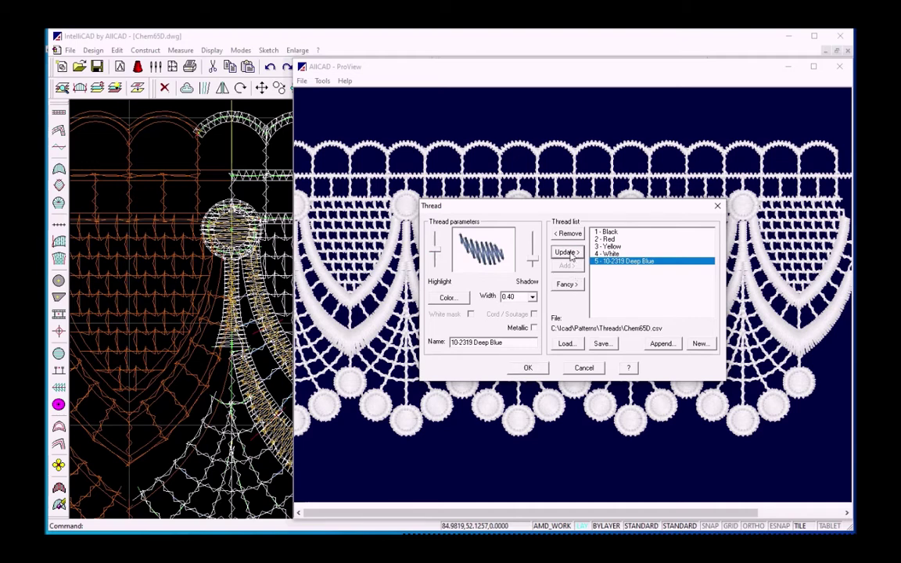
pyautogui.click(528, 368)
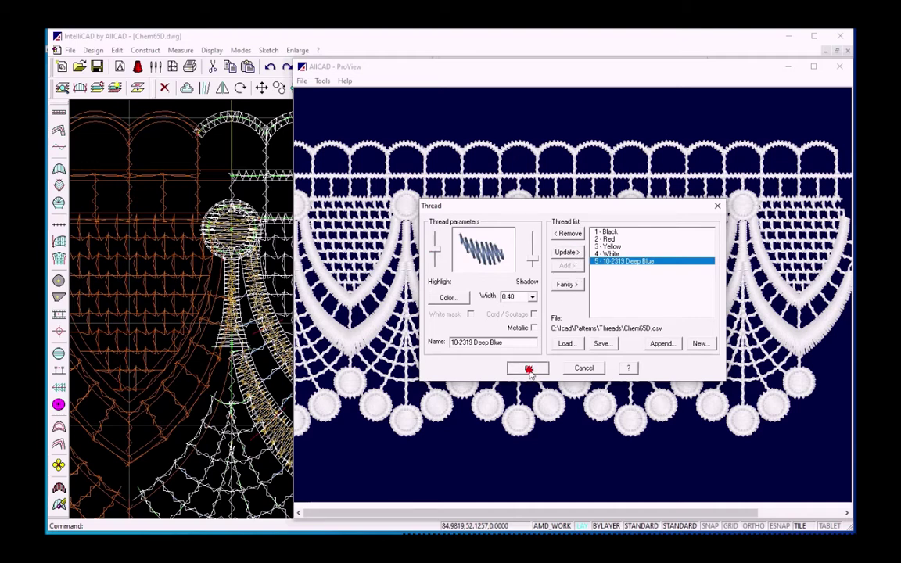
# Change Fabric 1's colour to light grey in ProView's Settings.
pyautogui.click(322, 82)
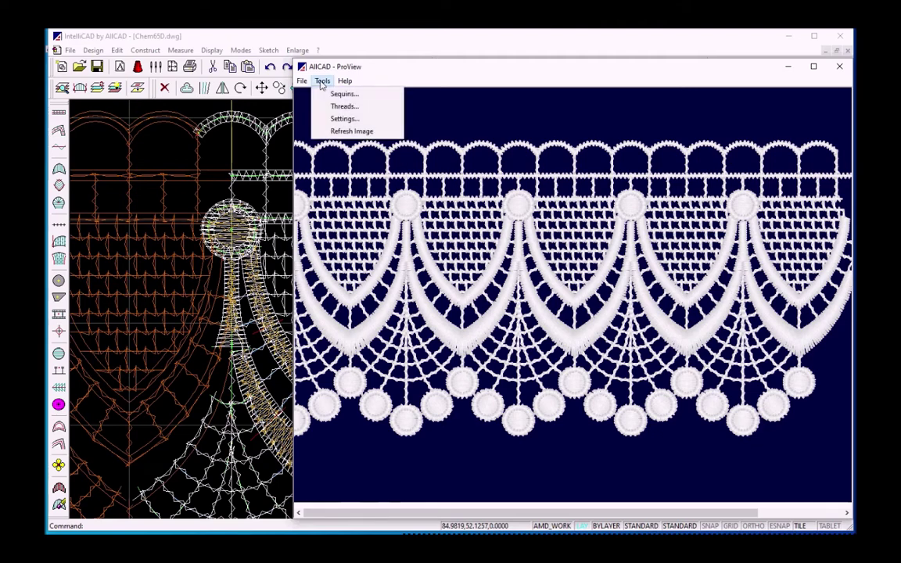
pyautogui.click(345, 119)
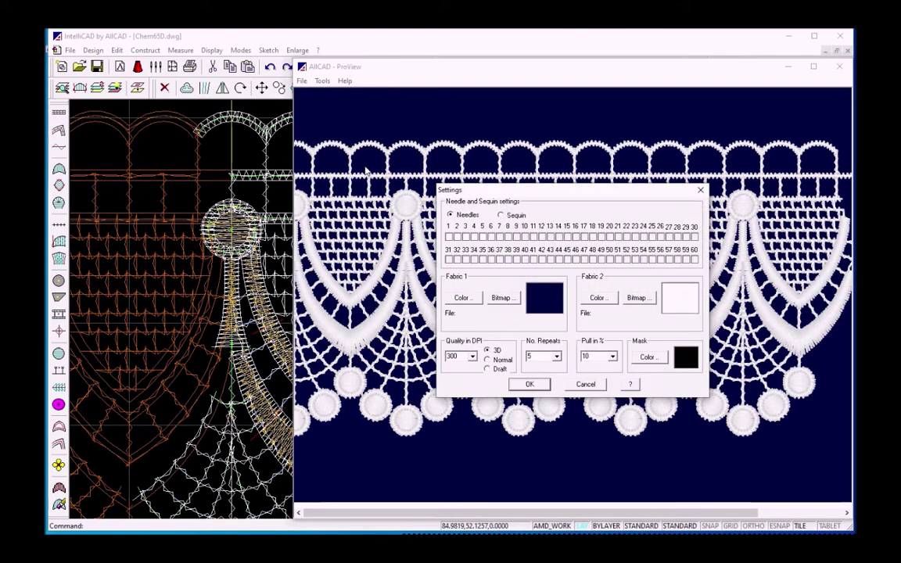
pyautogui.click(461, 298)
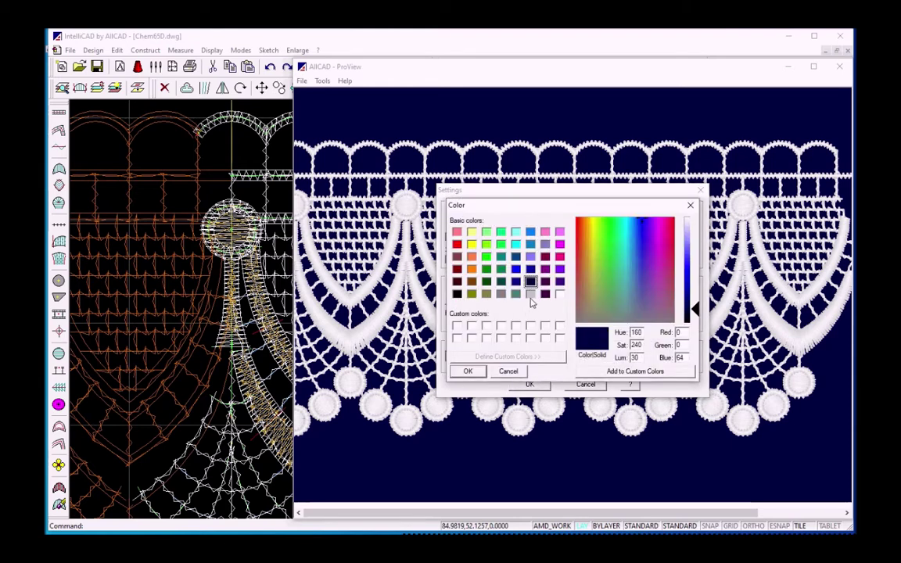
pyautogui.click(530, 294)
pyautogui.click(467, 371)
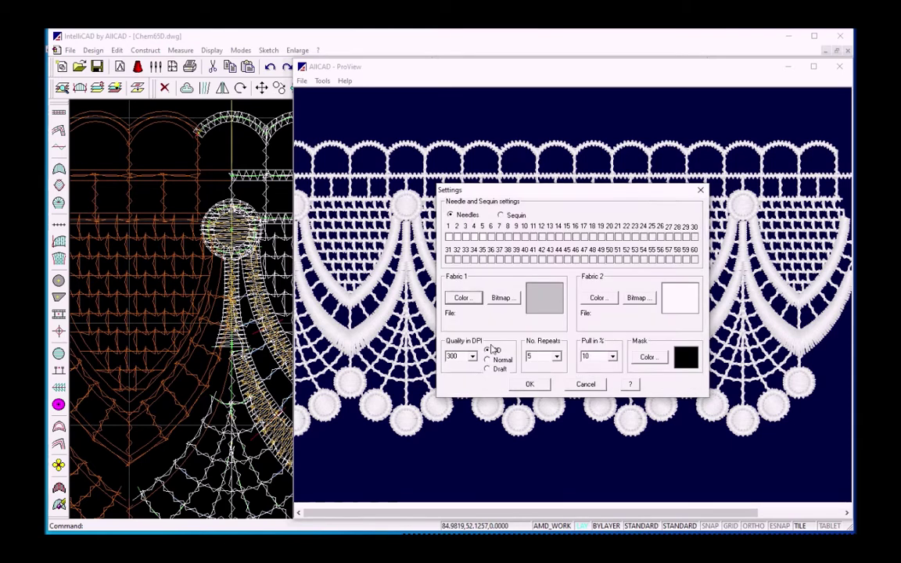
# Assign 10-2319 Deep Blue to the needle and apply to re-render the lace.
pyautogui.click(449, 238)
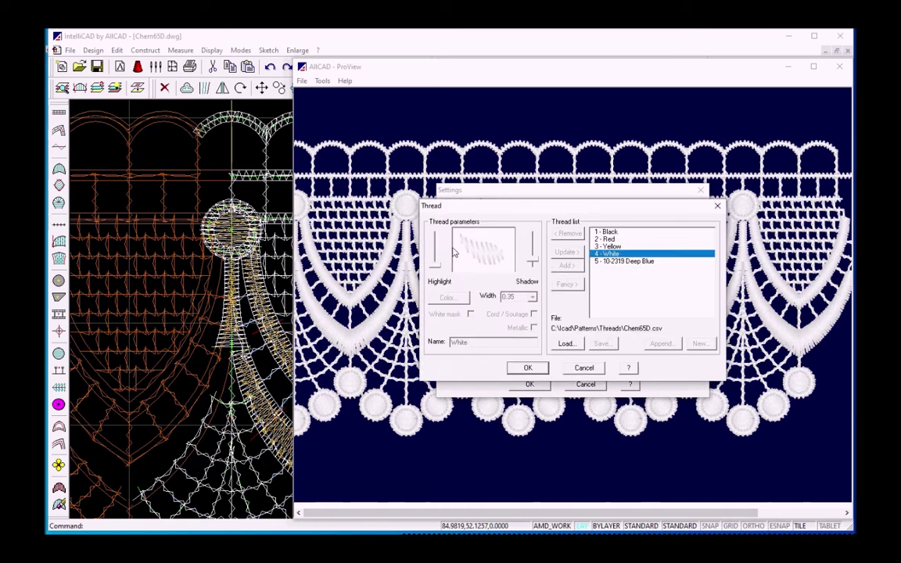
pyautogui.click(613, 263)
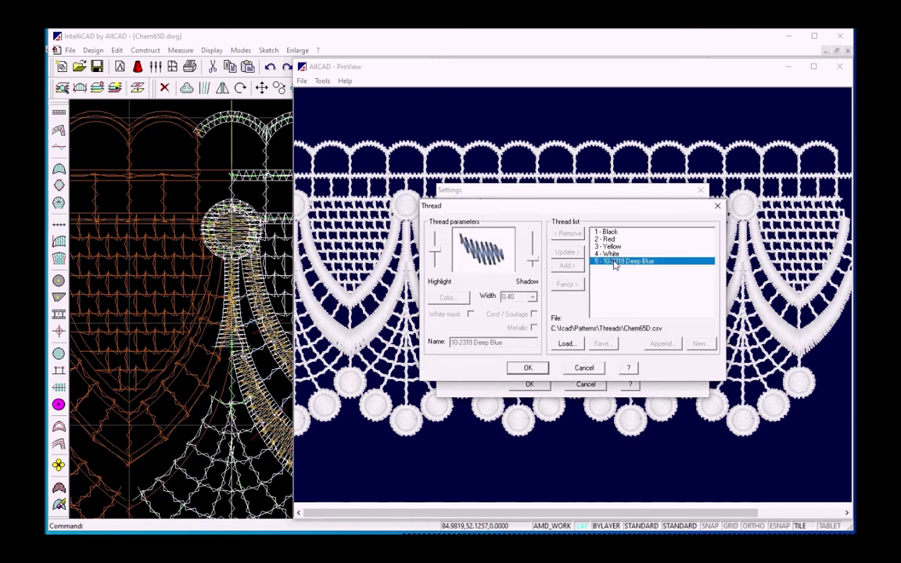
pyautogui.click(527, 369)
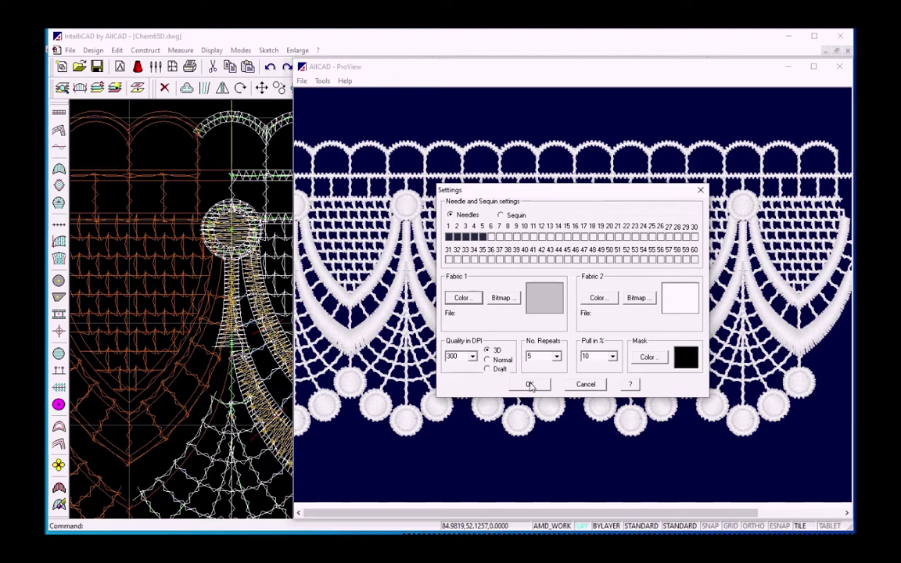
pyautogui.click(529, 384)
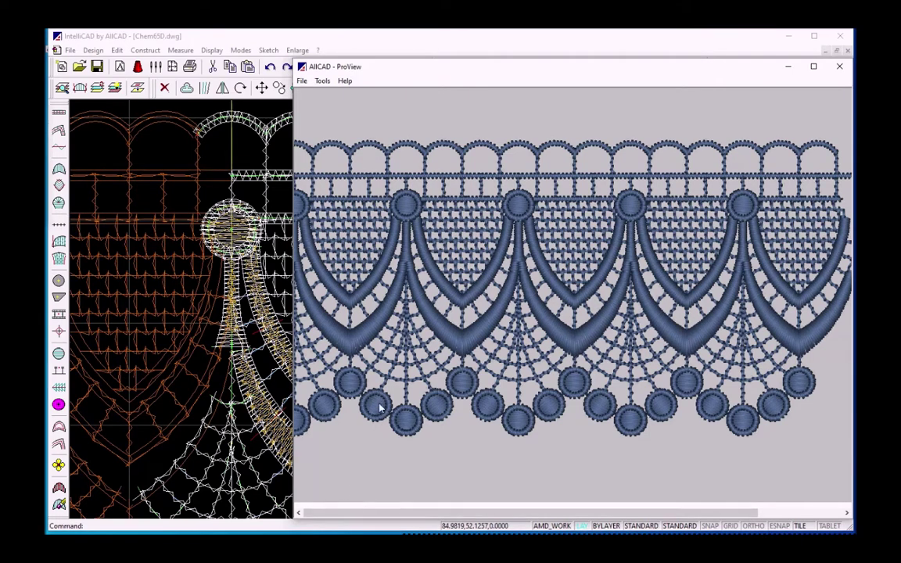
# Save the rendered blue-on-grey lace as Chem65D.jpg in JPG format.
pyautogui.click(304, 85)
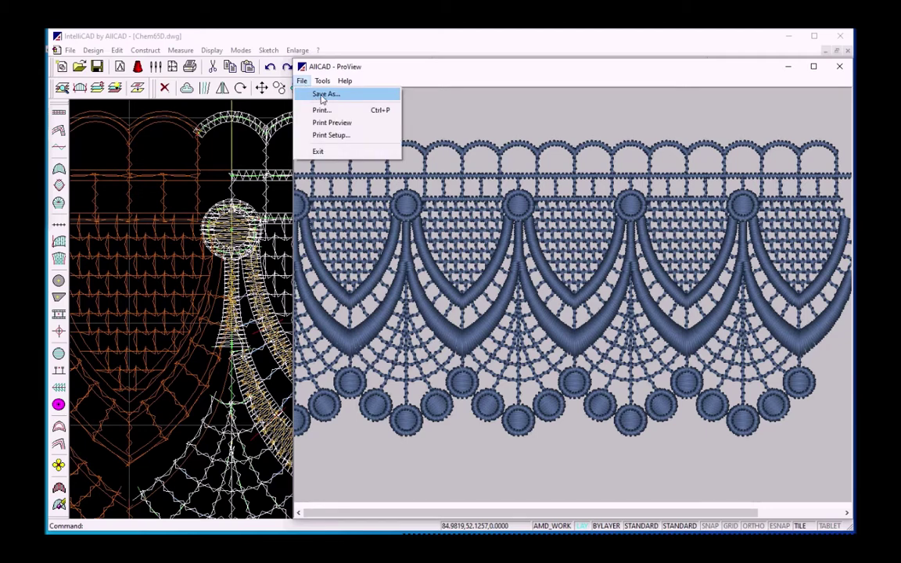
pyautogui.click(322, 94)
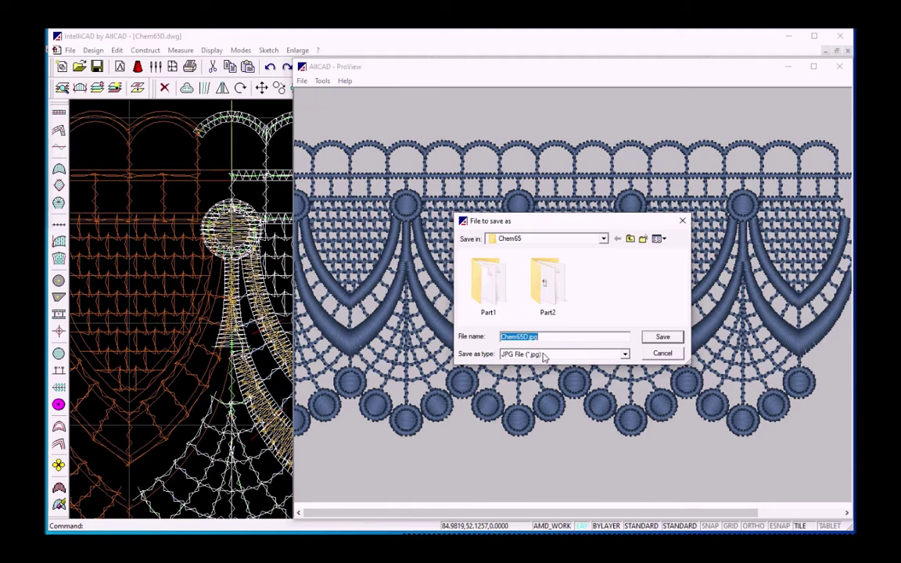
pyautogui.click(662, 337)
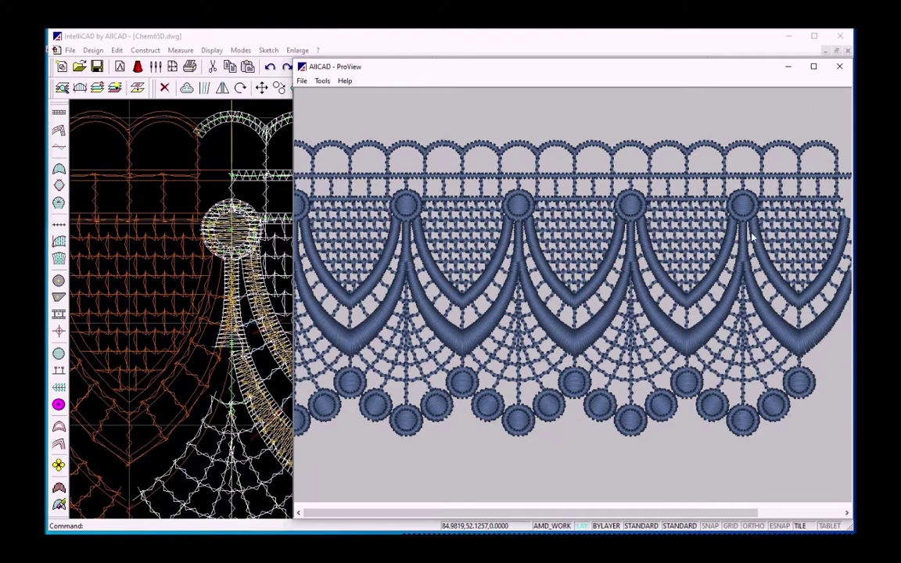
# Minimize ProView, view Chem65D.jpg from the Chem65 folder in ACDSee, then minimize the viewer.
pyautogui.click(789, 67)
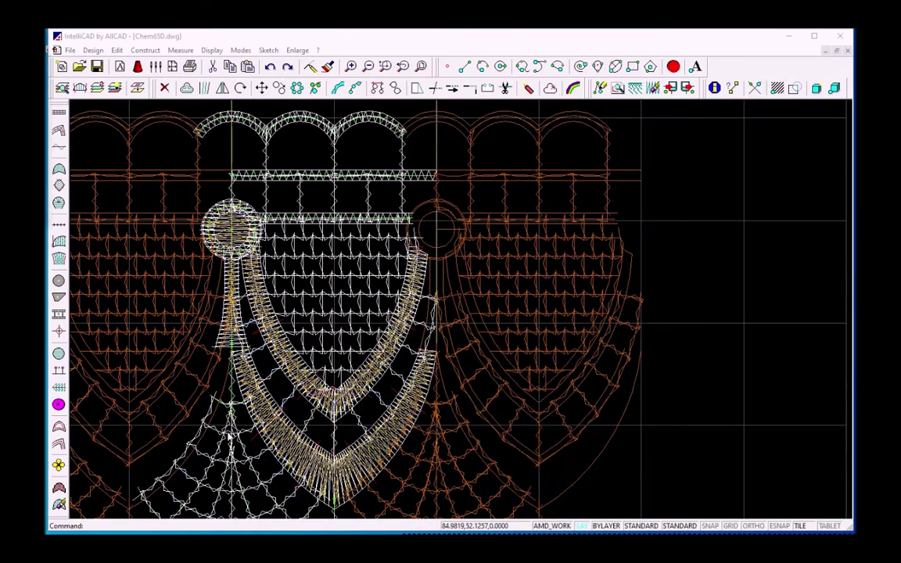
pyautogui.hotkey('alt', 'Tab')
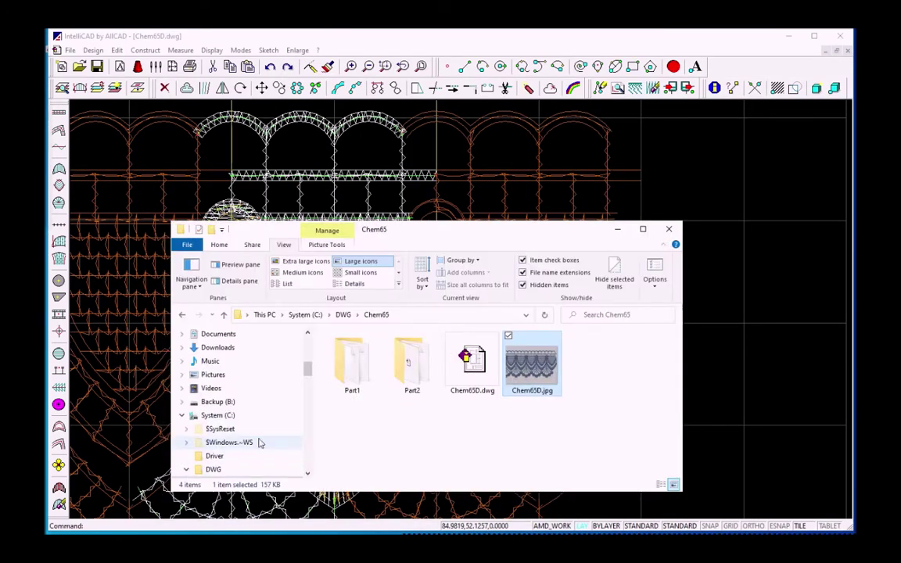
pyautogui.doubleClick(525, 364)
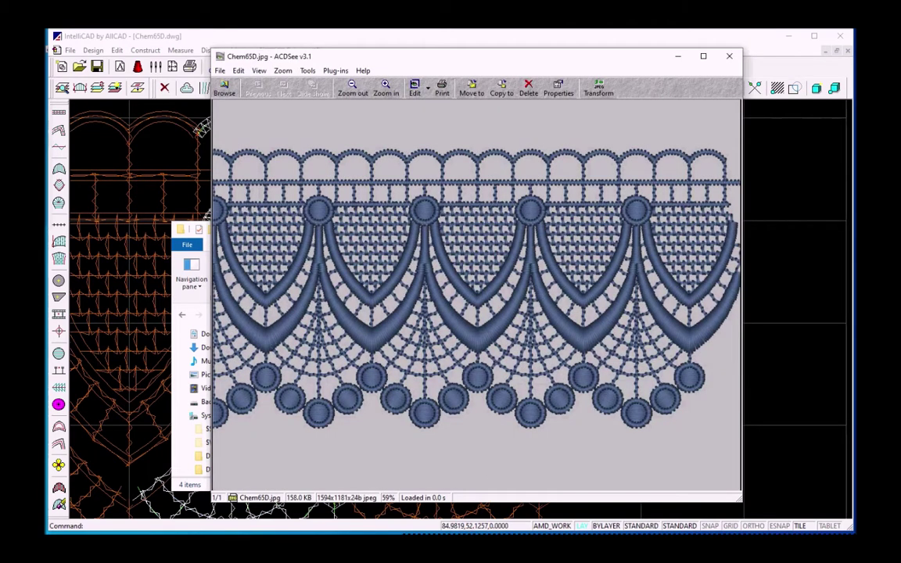
pyautogui.click(205, 216)
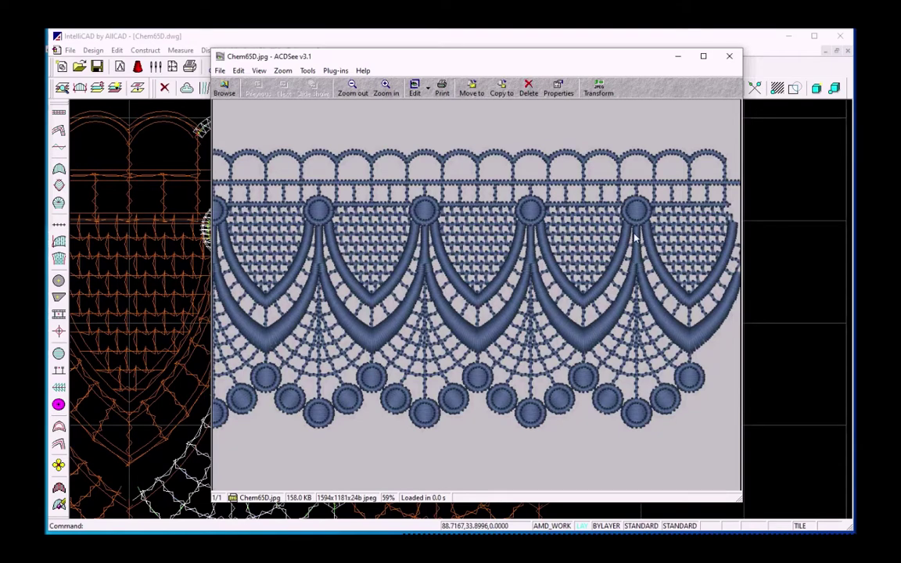
pyautogui.click(678, 58)
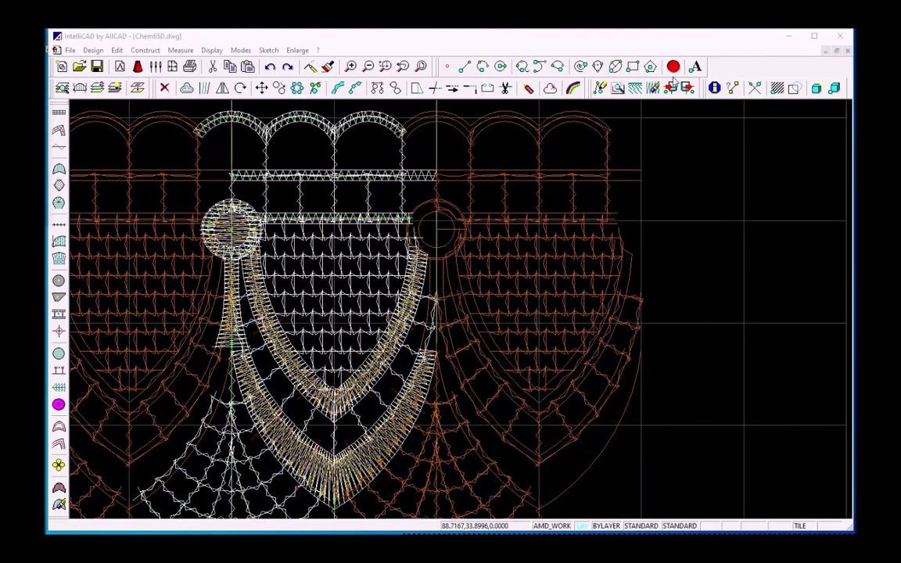
# Count stitches for All objects with Underlay 1, giving a 2957 total in Prompt History.
pyautogui.click(713, 87)
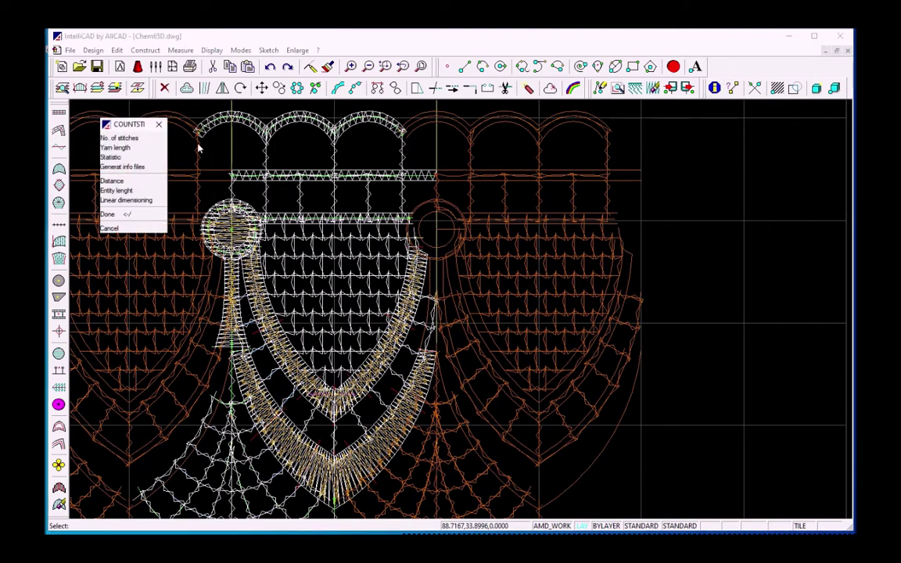
pyautogui.click(135, 140)
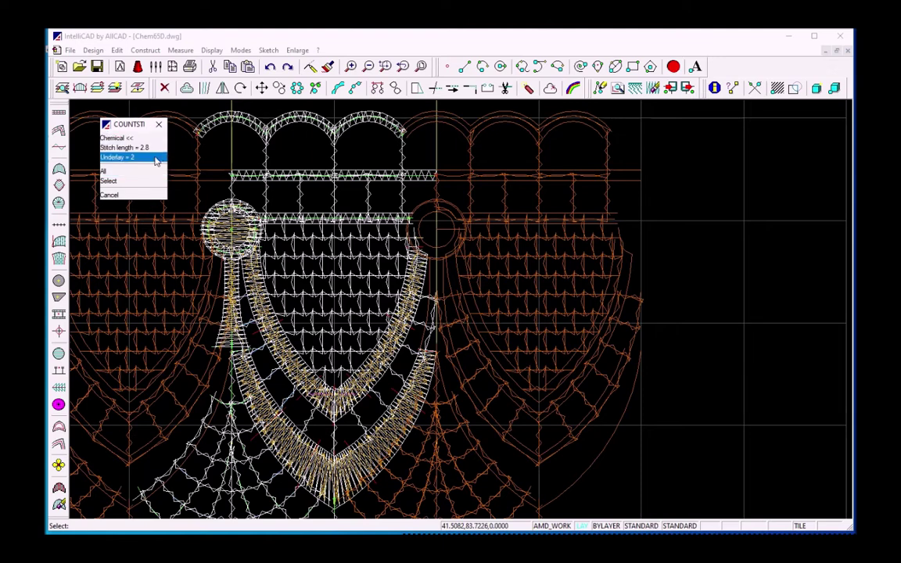
pyautogui.click(155, 160)
pyautogui.click(159, 137)
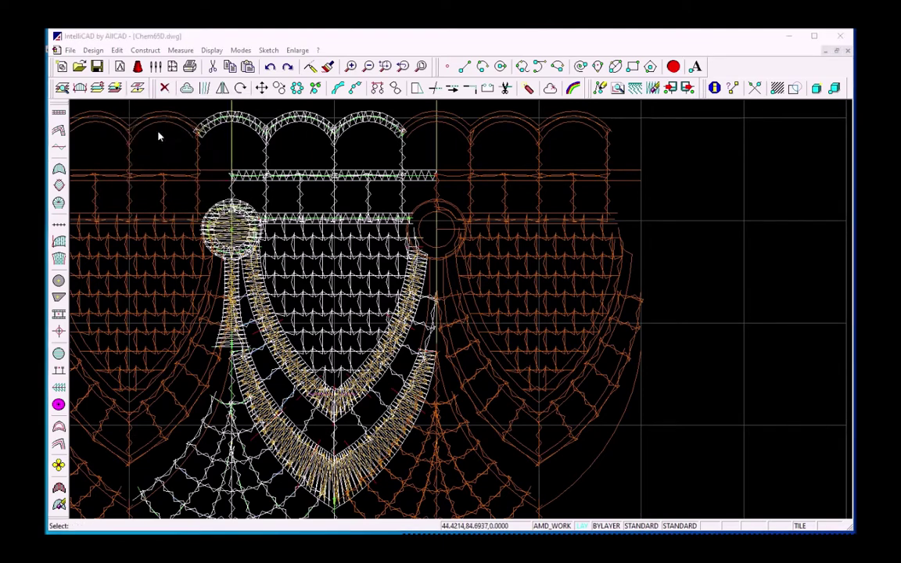
pyautogui.click(109, 170)
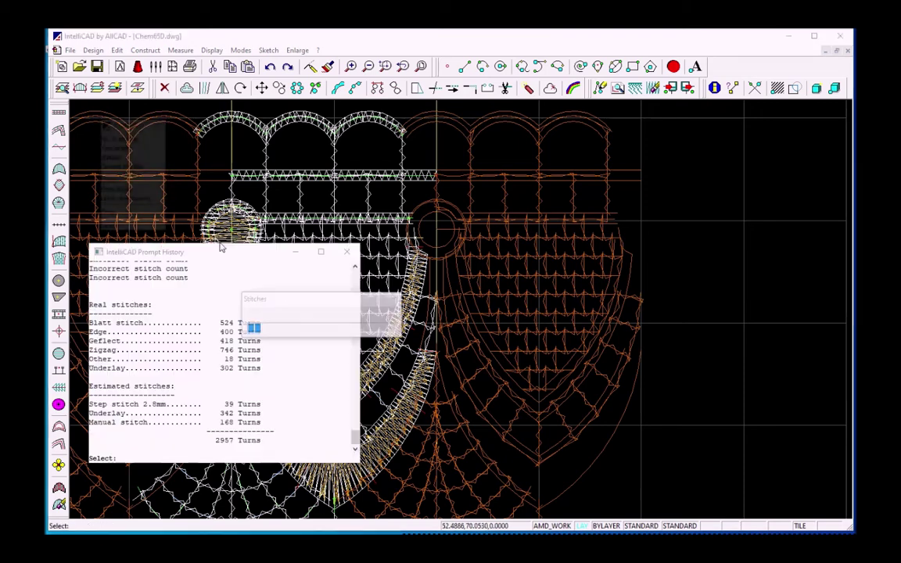